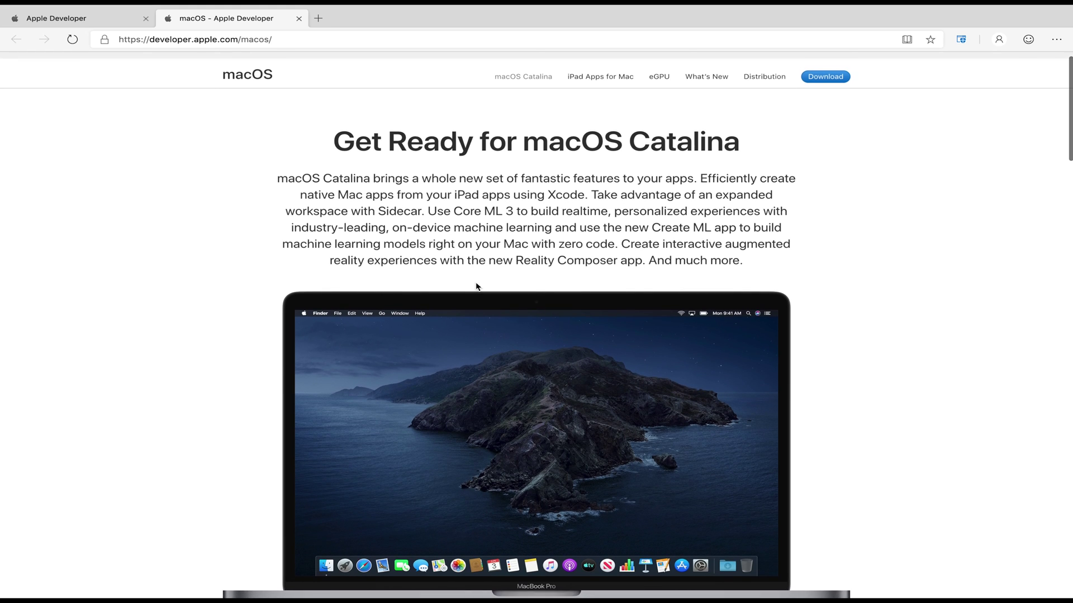
Scroll through the current page to review its content
scroll(476, 285, up, 1)
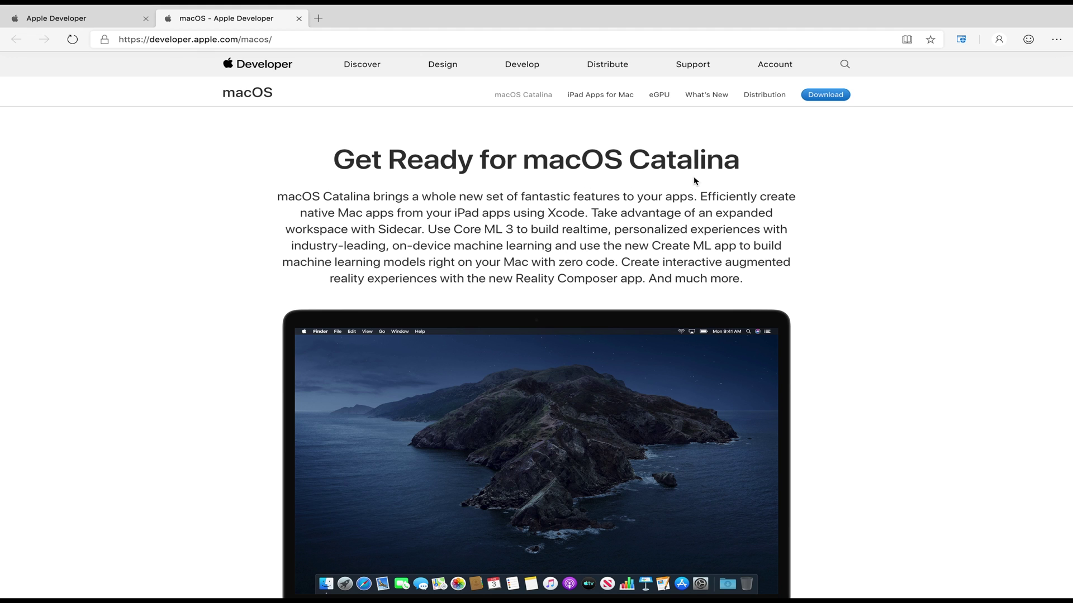
scroll(693, 177, down, 3)
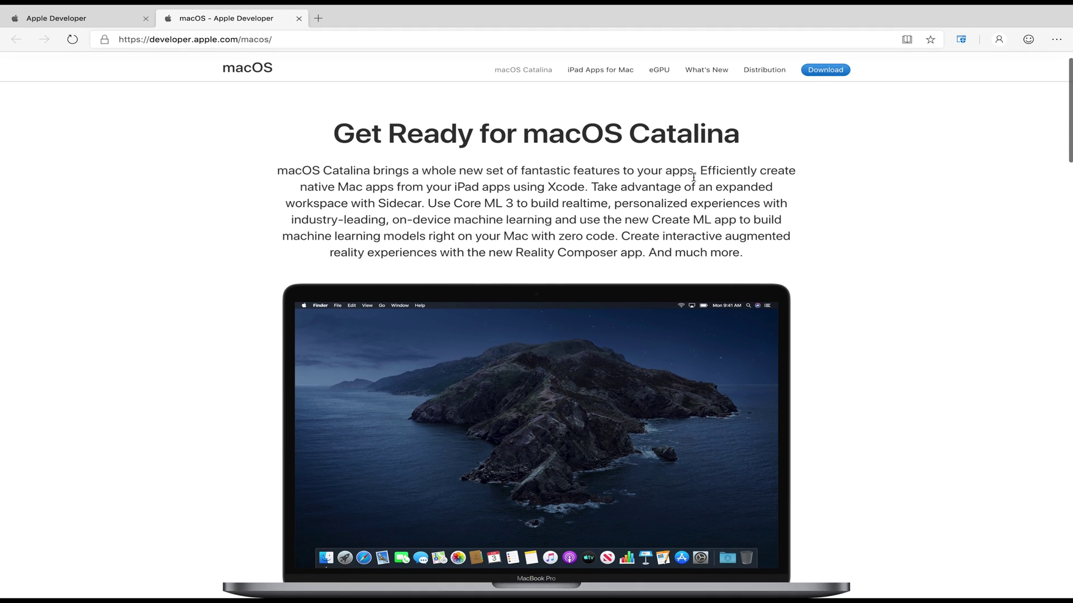
scroll(693, 177, down, 2)
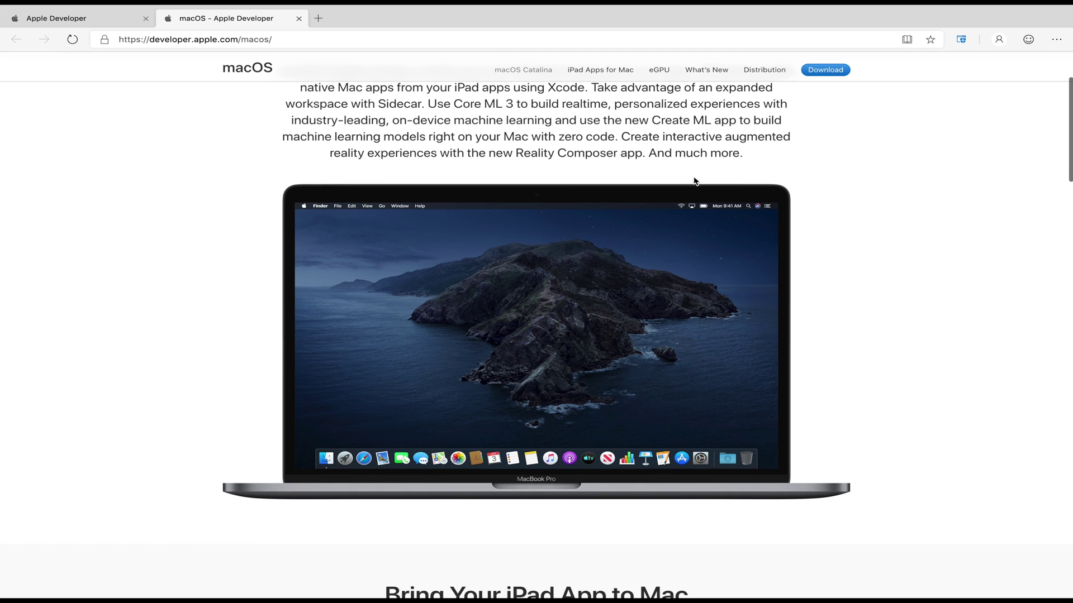
scroll(694, 180, down, 5)
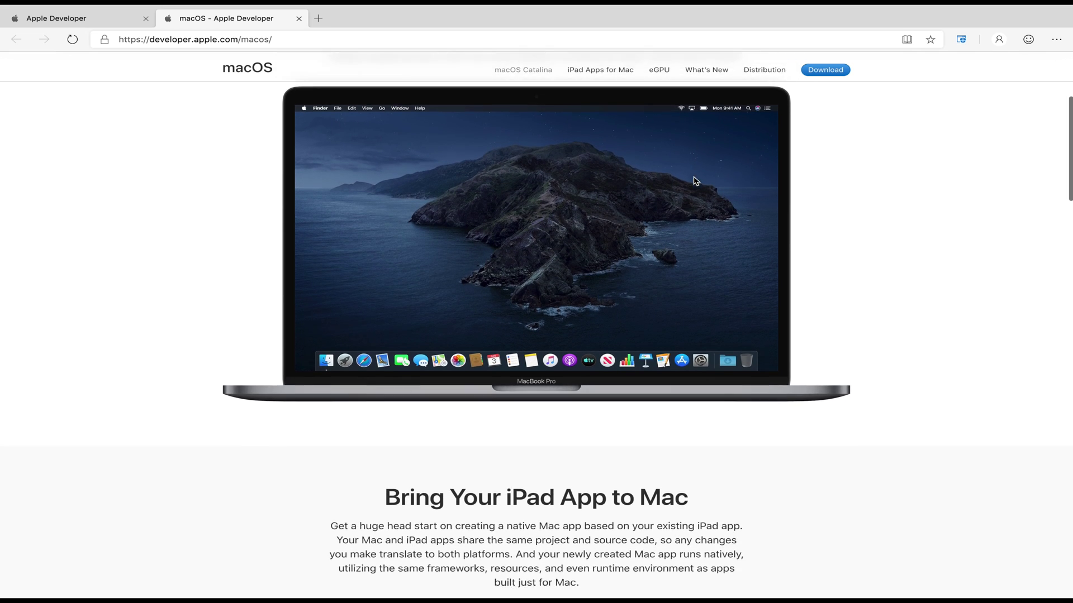
scroll(695, 180, down, 4)
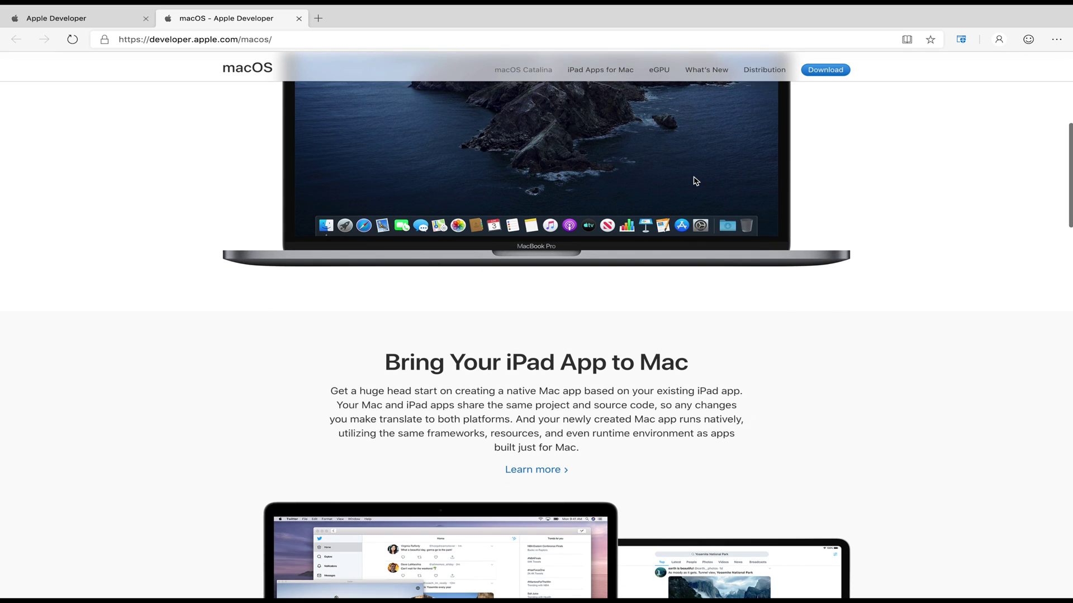
scroll(694, 180, down, 3)
scroll(694, 181, down, 2)
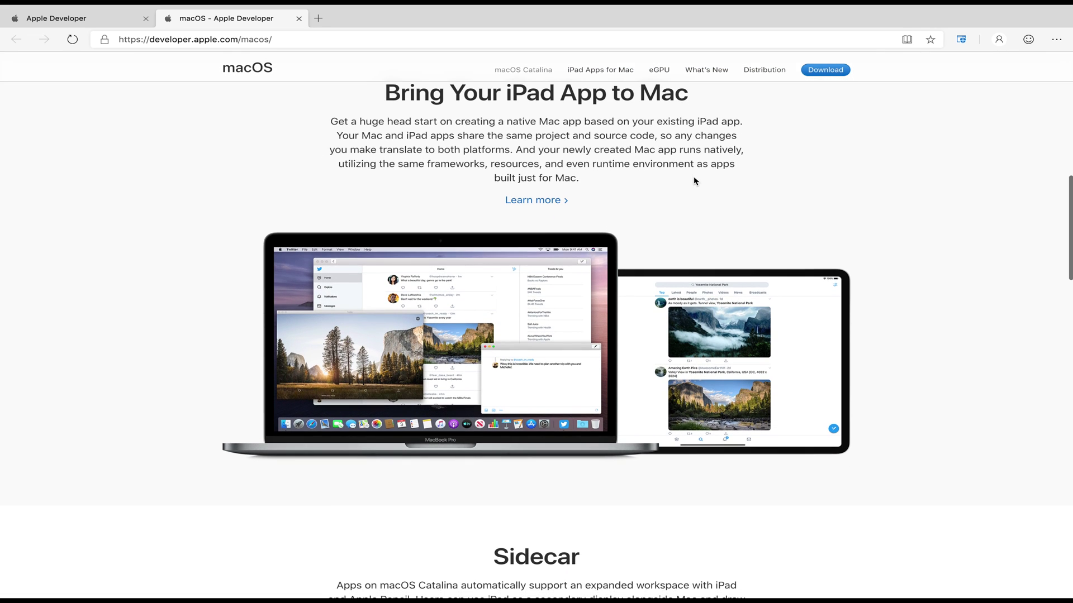
scroll(694, 181, down, 1)
scroll(694, 179, down, 3)
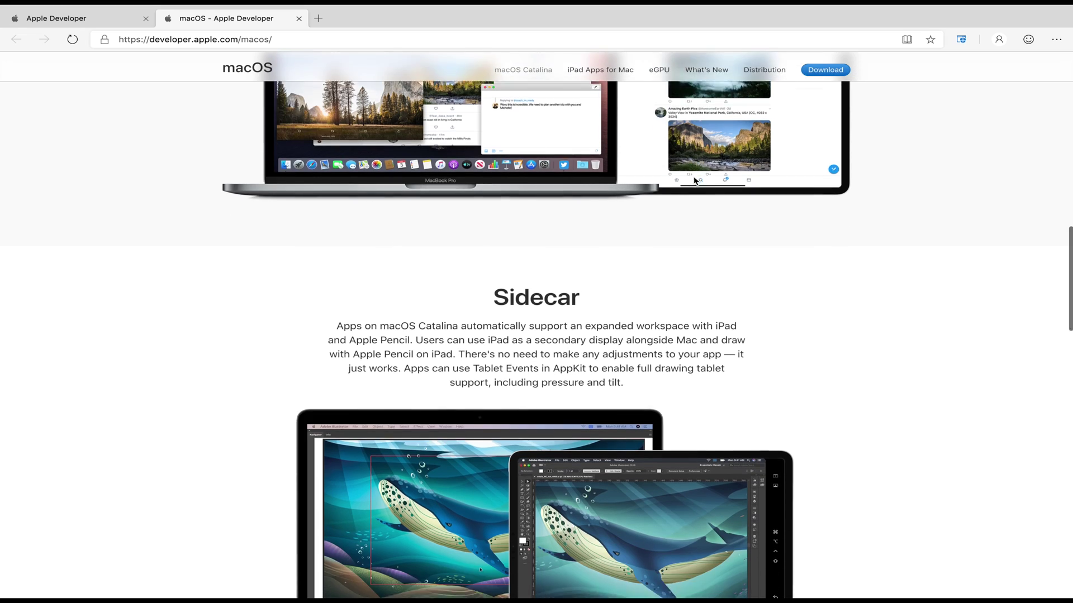
scroll(693, 179, down, 4)
scroll(692, 177, down, 7)
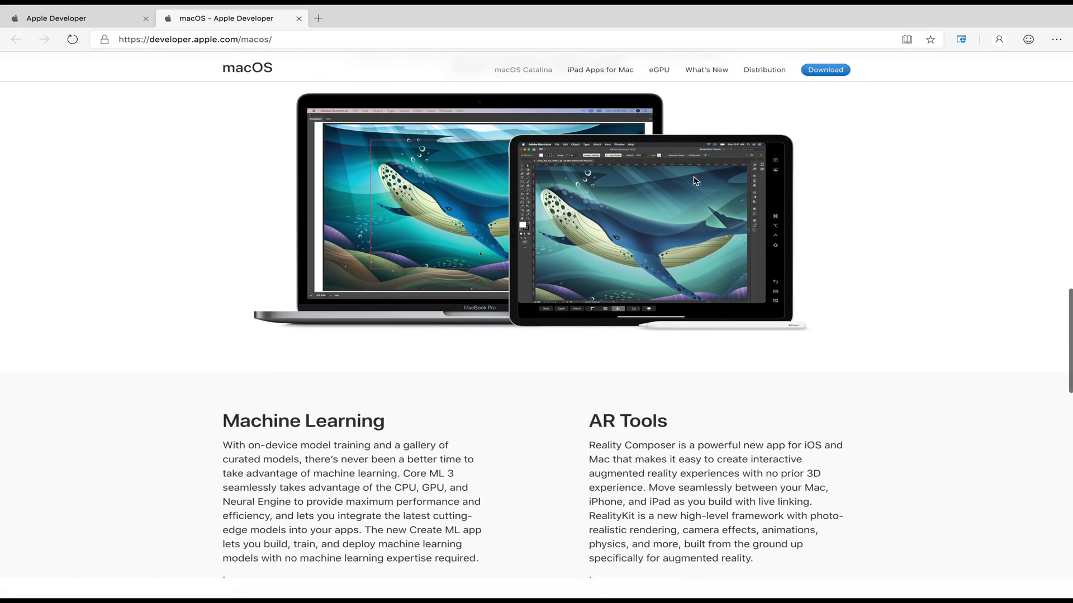
scroll(694, 180, down, 5)
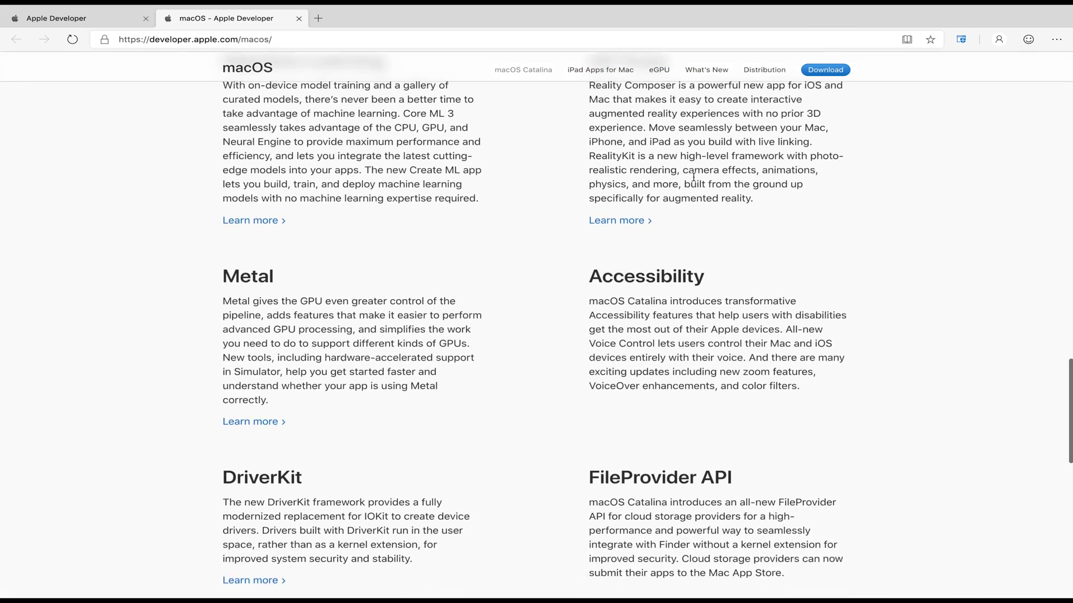
scroll(693, 177, down, 6)
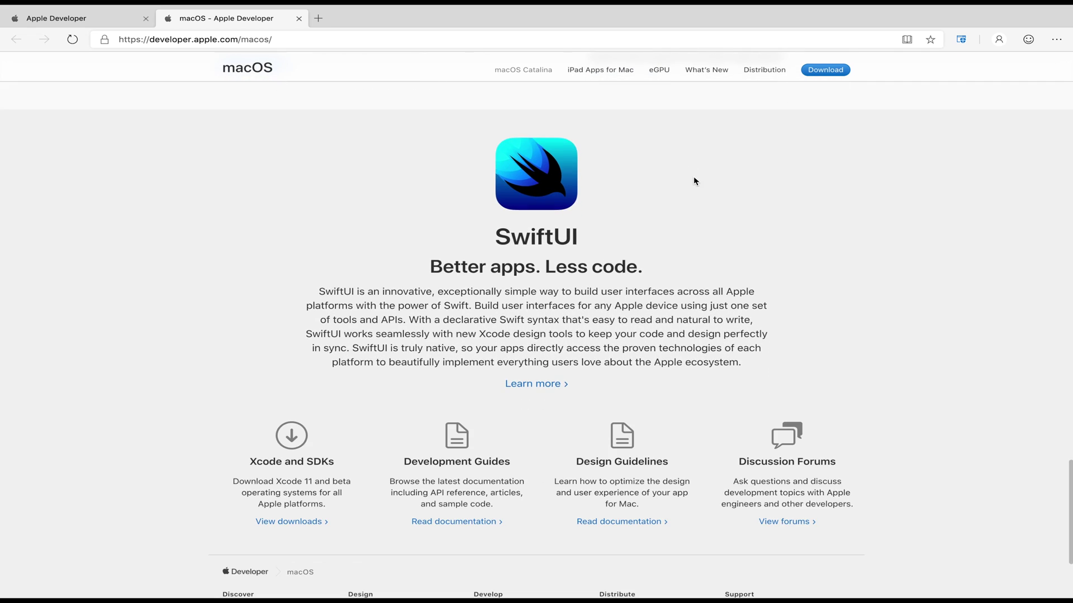
scroll(694, 180, down, 3)
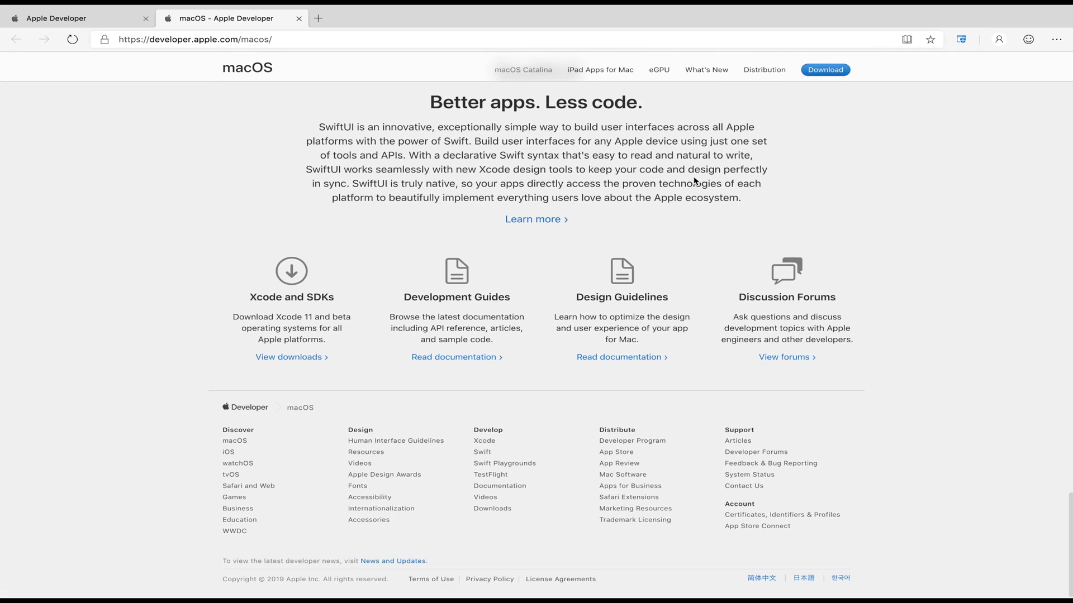
scroll(693, 180, up, 6)
scroll(694, 180, up, 15)
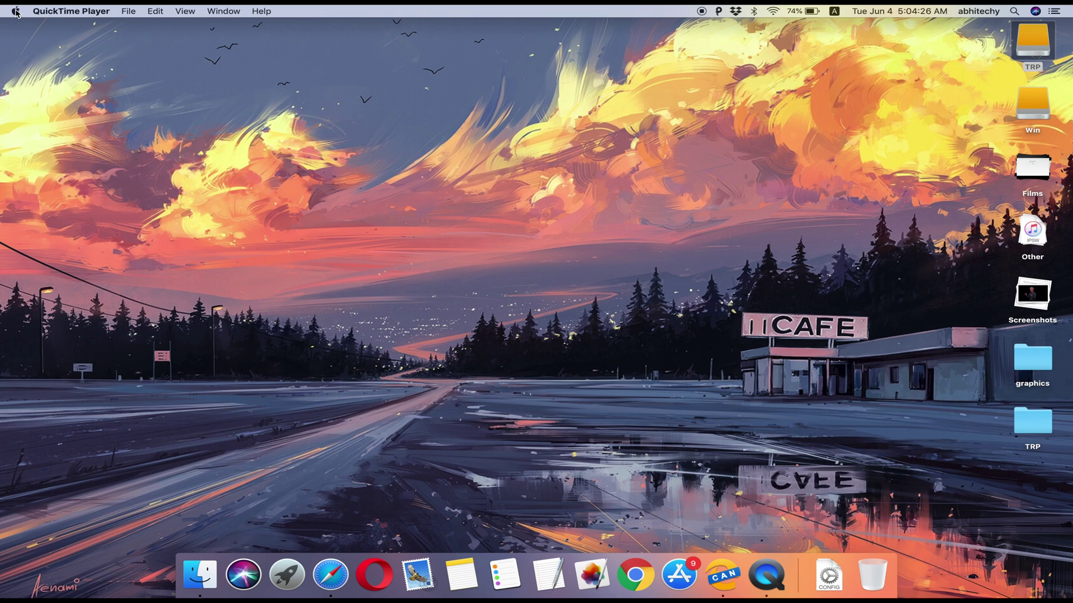
Look at the Time Machine backup settings in System Preferences, then close the window
click(15, 11)
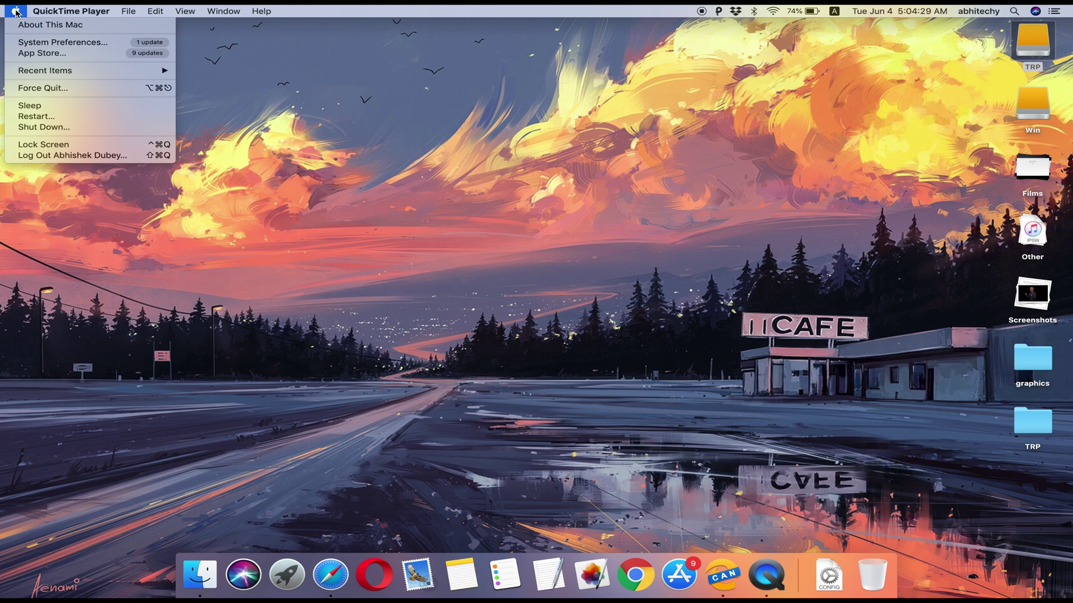
click(62, 42)
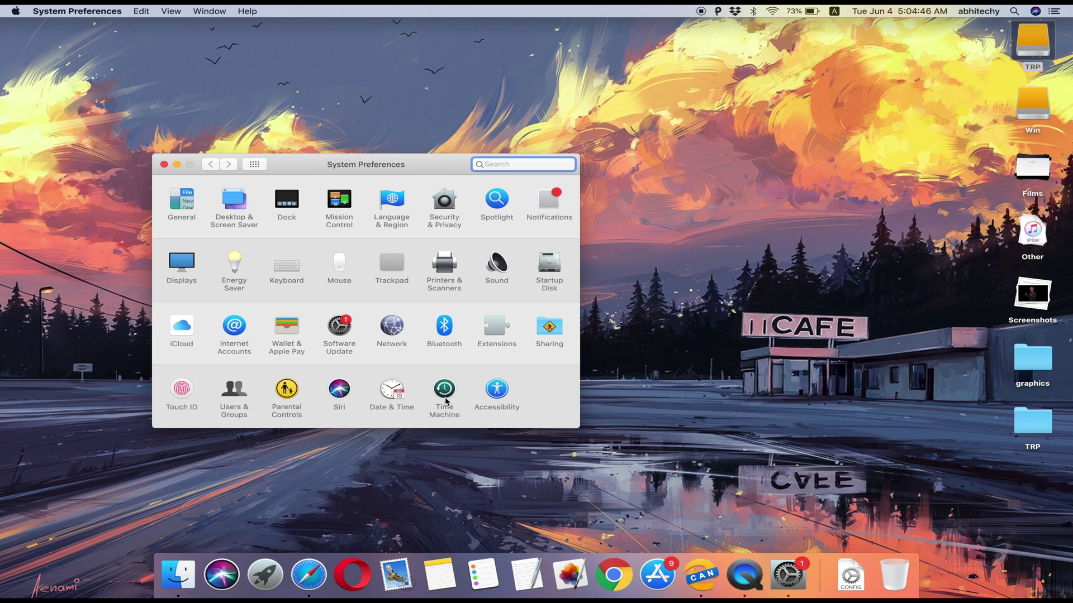
click(444, 391)
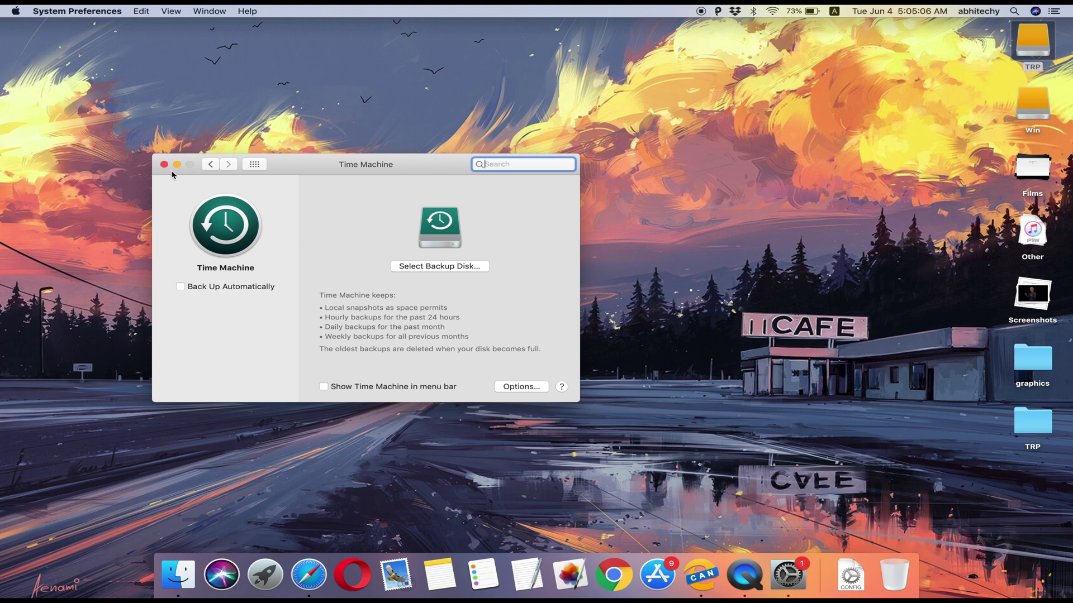
click(164, 164)
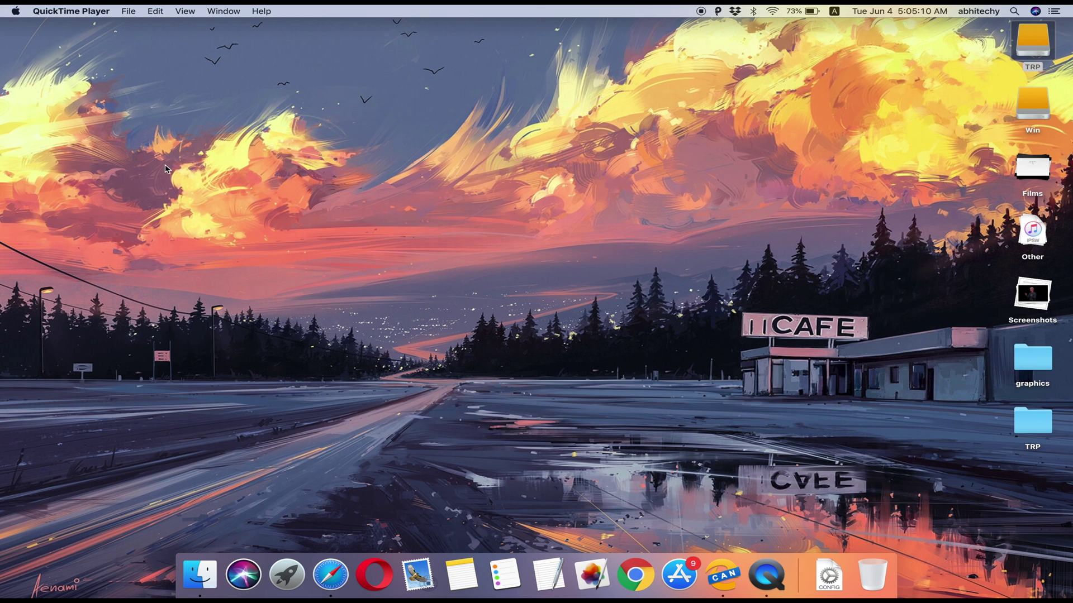
In Edge, load techreviewpro.com/iphonesecurity and request the free iPhone Security Checklist video
key(ctrl+Right)
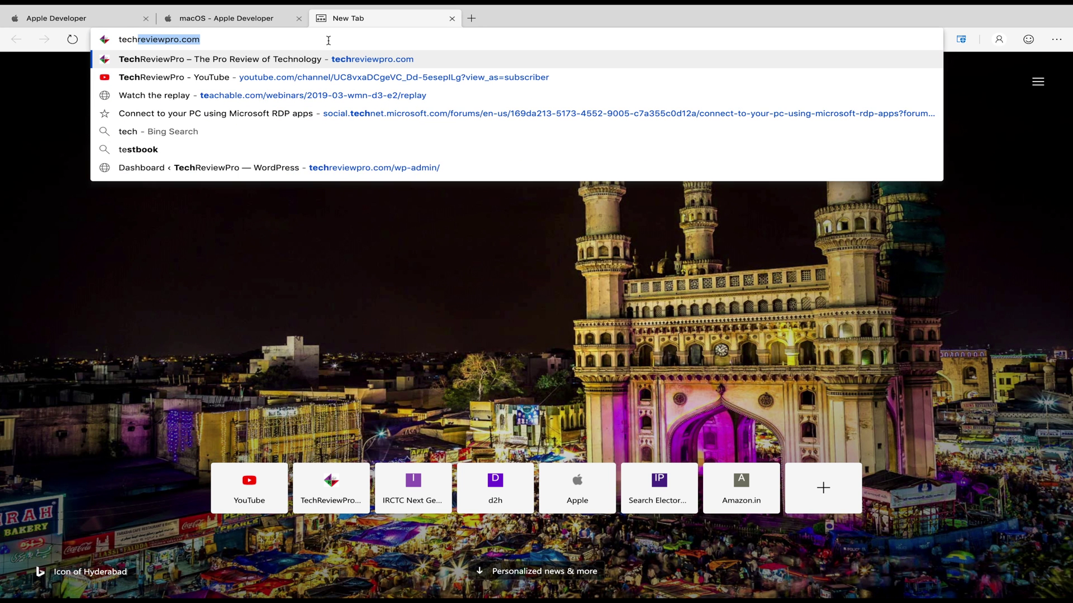
key(Right)
text(/ipho)
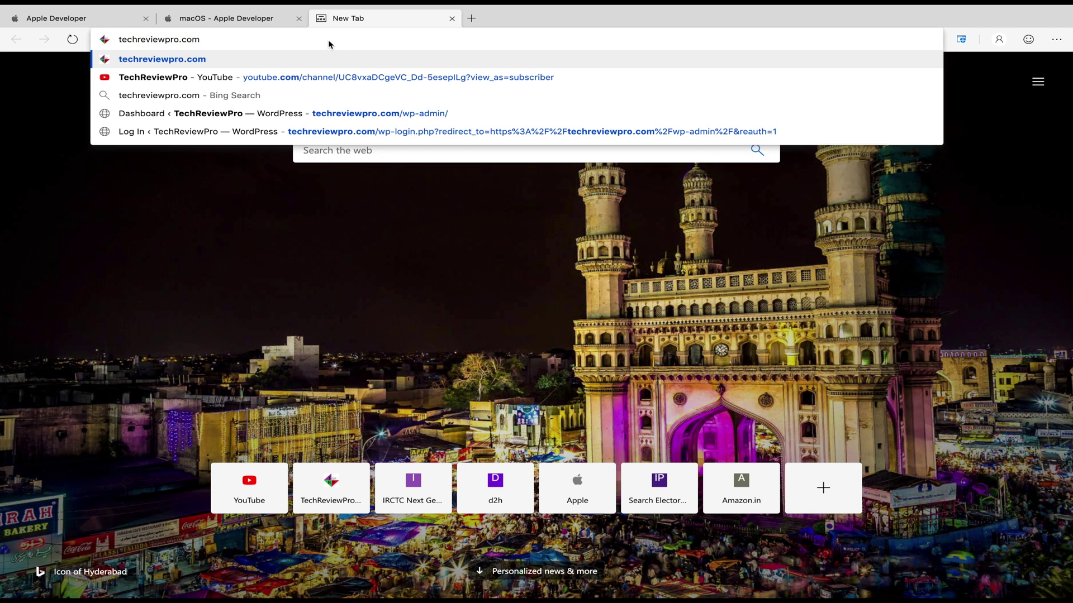
text(nesecurity)
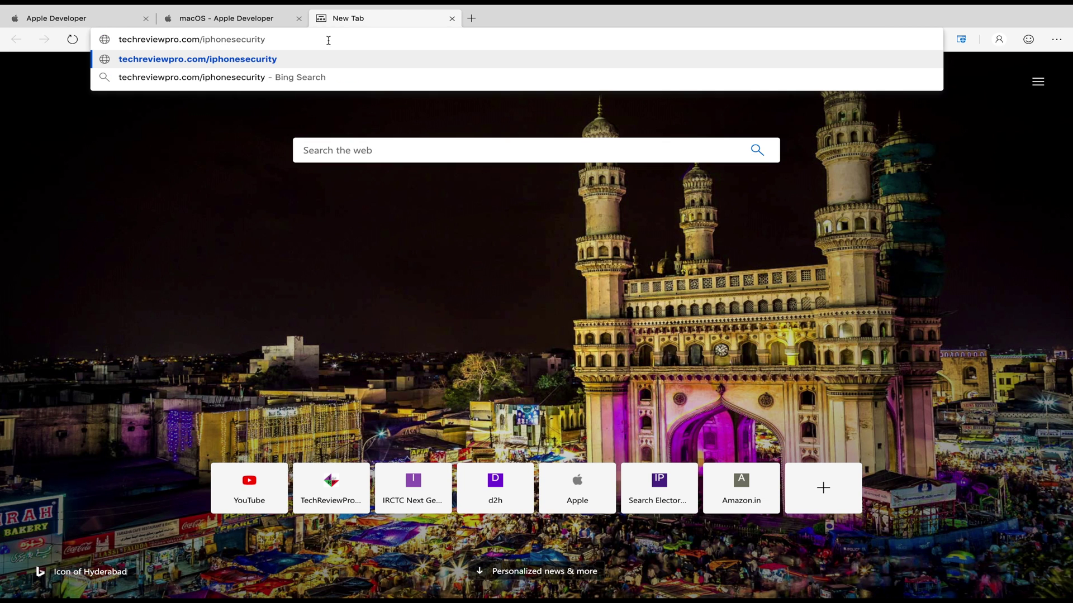
key(Return)
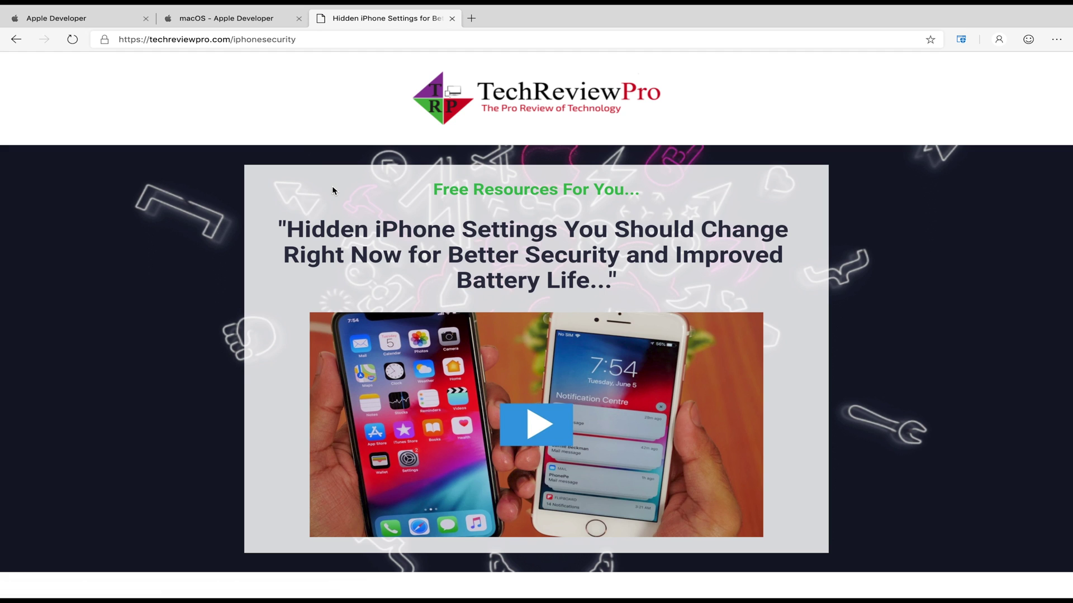
scroll(332, 190, down, 1)
scroll(332, 186, down, 2)
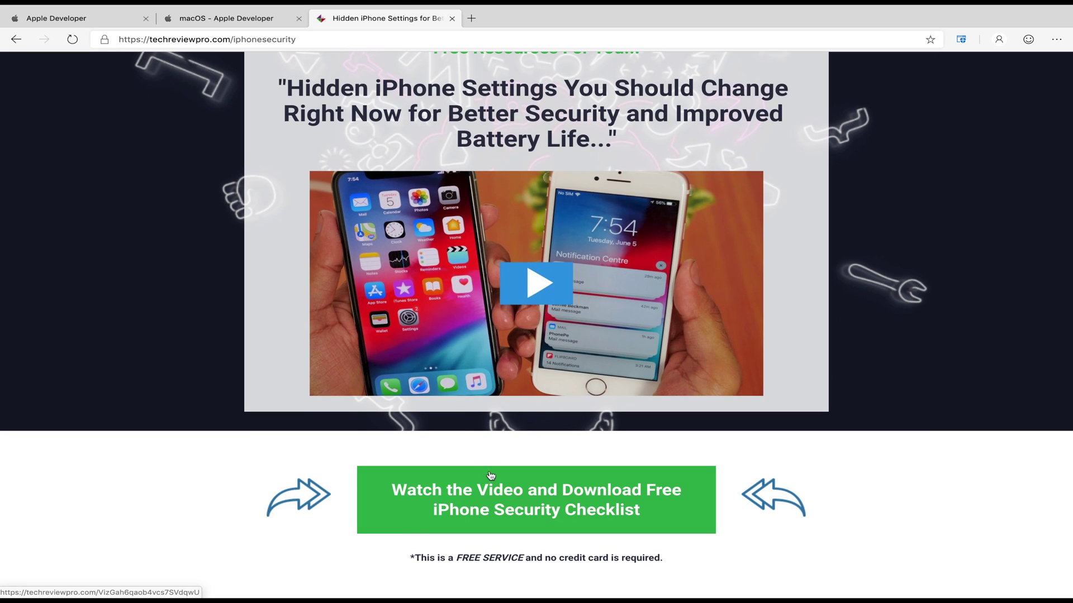
click(491, 481)
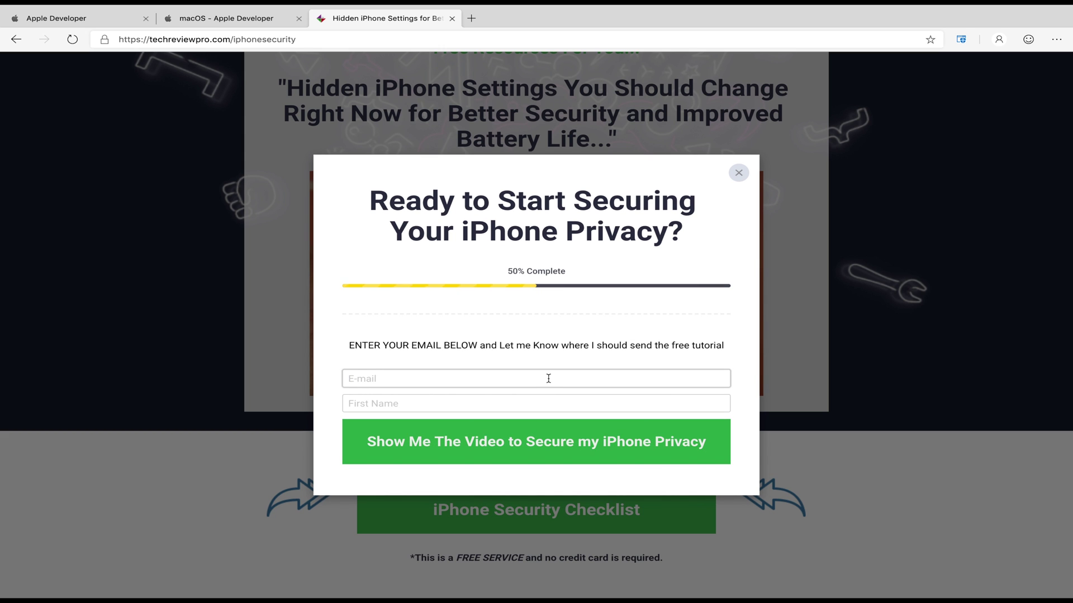
Close the Hidden iPhone Settings tab, launch Safari and start entering developer.apple.com
click(452, 19)
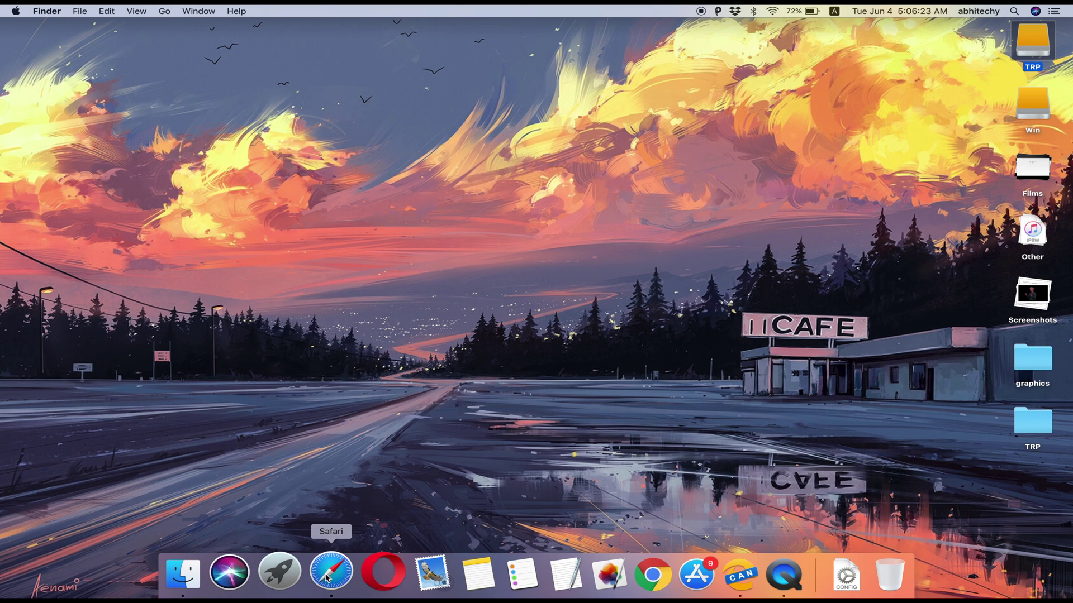
click(327, 577)
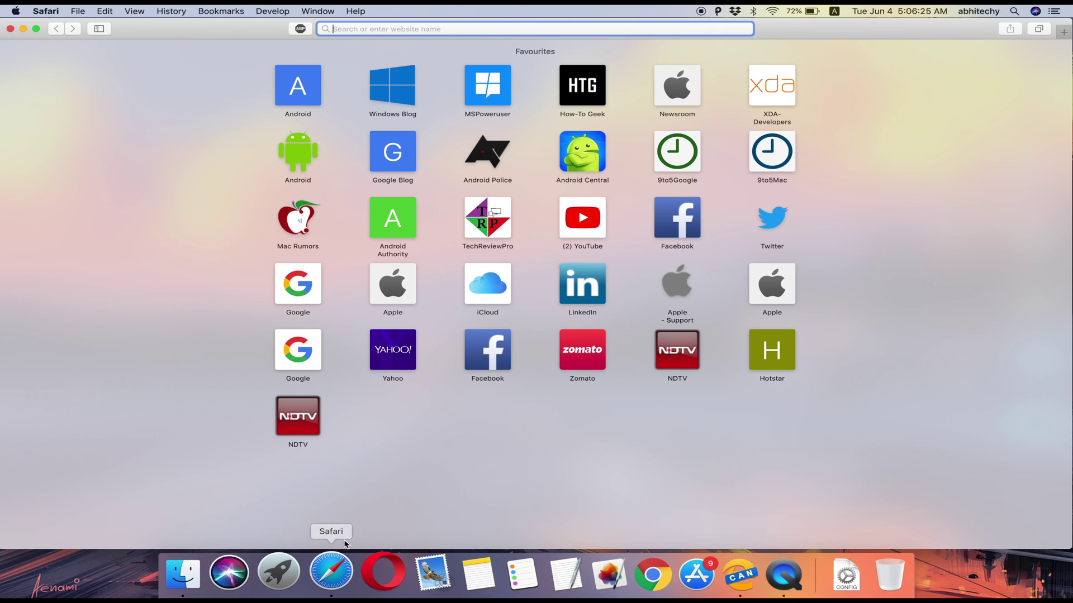
text(D)
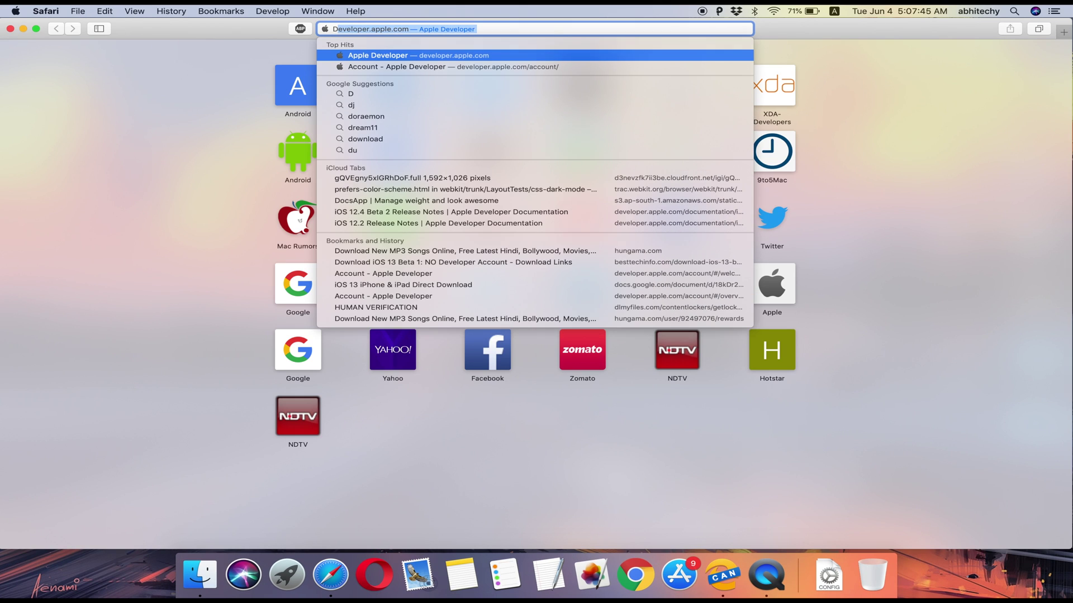
Load developer.apple.com and go to its Beta Software Downloads page listing macOS Catalina 10.15 beta
key(Return)
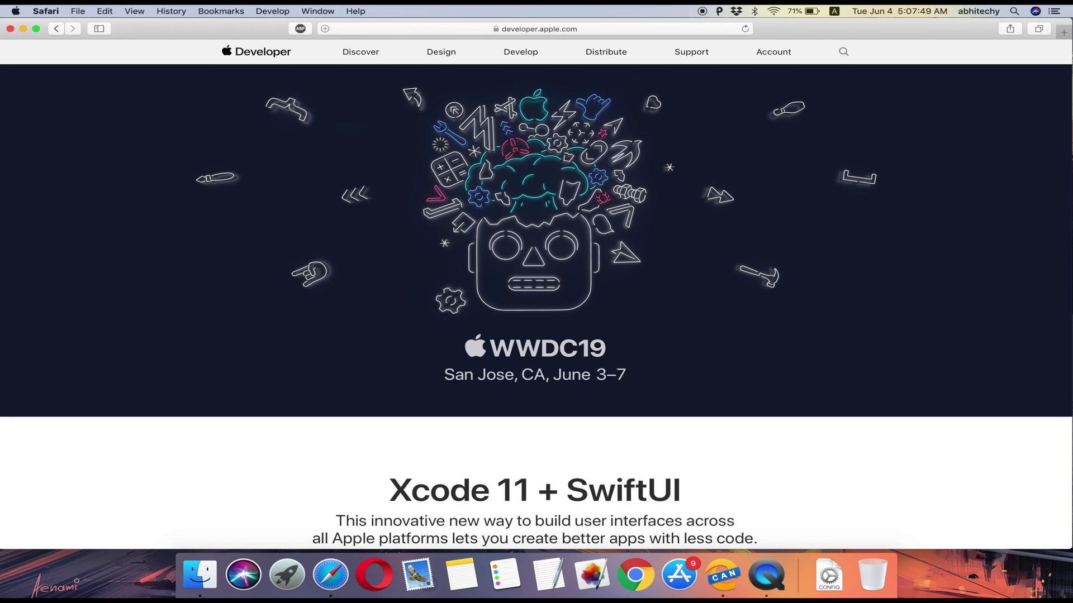
scroll(735, 255, down, 15)
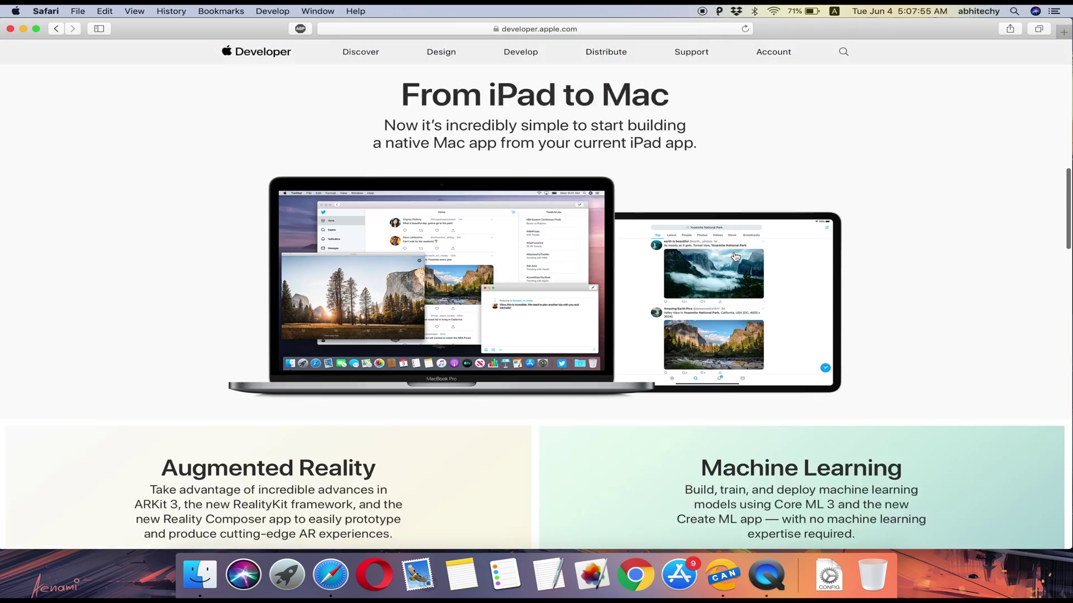
scroll(735, 256, down, 20)
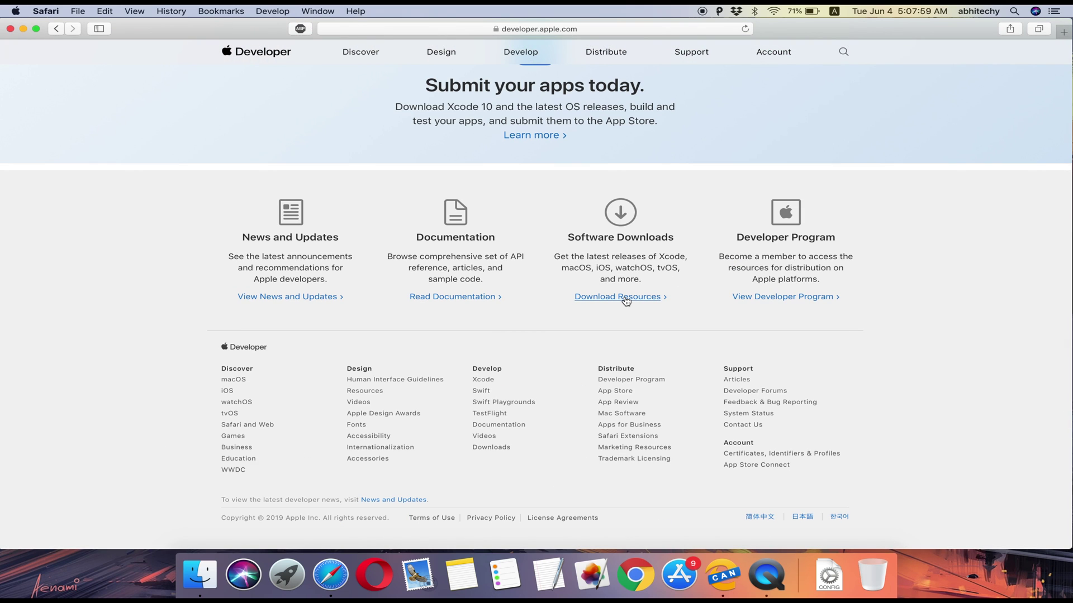
click(626, 297)
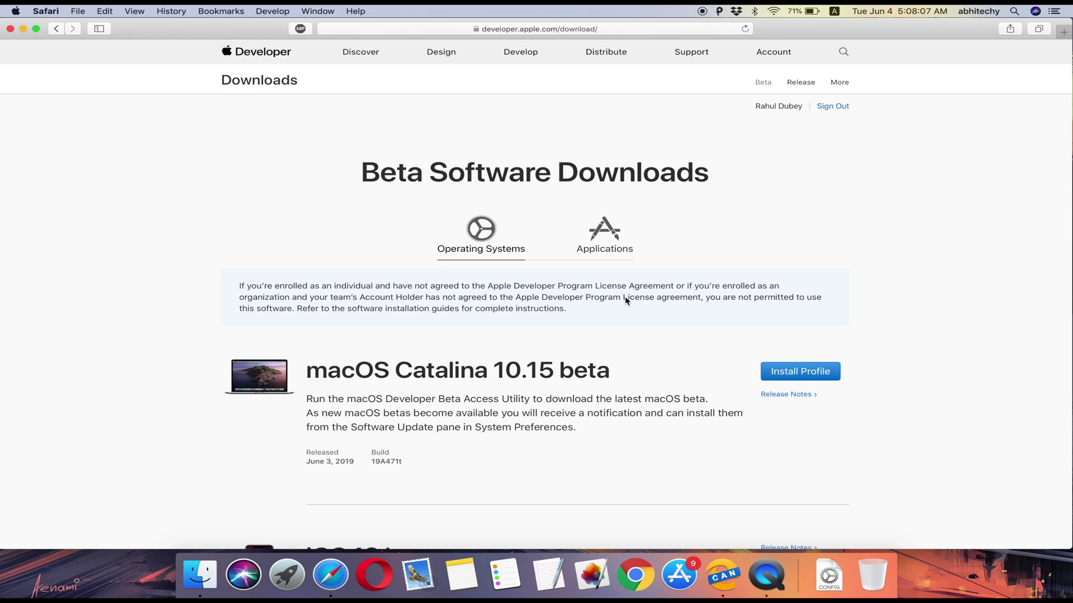
scroll(625, 297, down, 3)
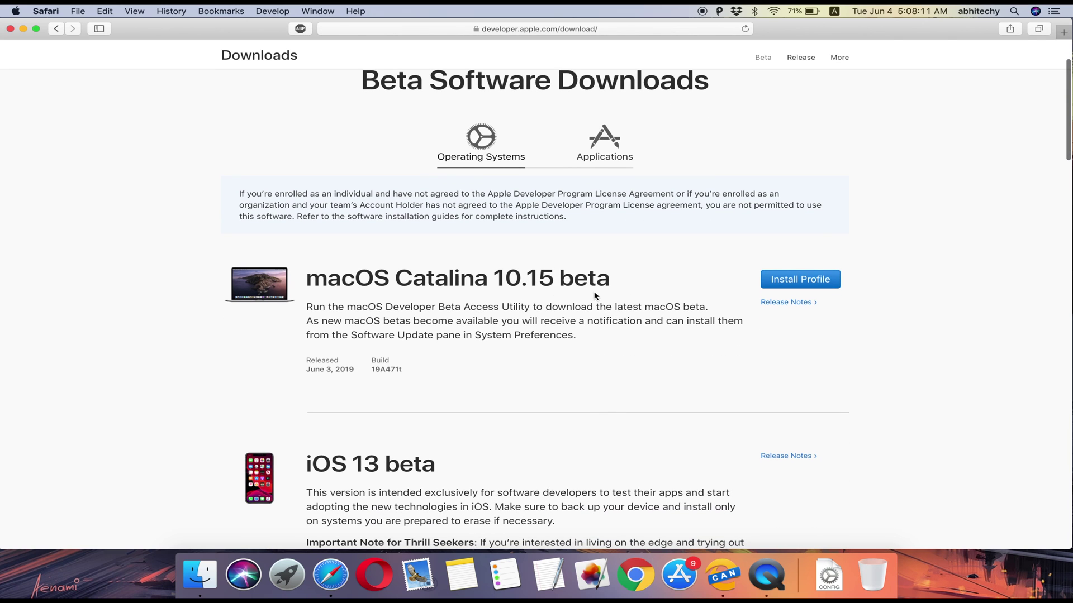
Download macOSDeveloperBetaAccessUtility.dmg and mount it from Safari's downloads list
click(781, 287)
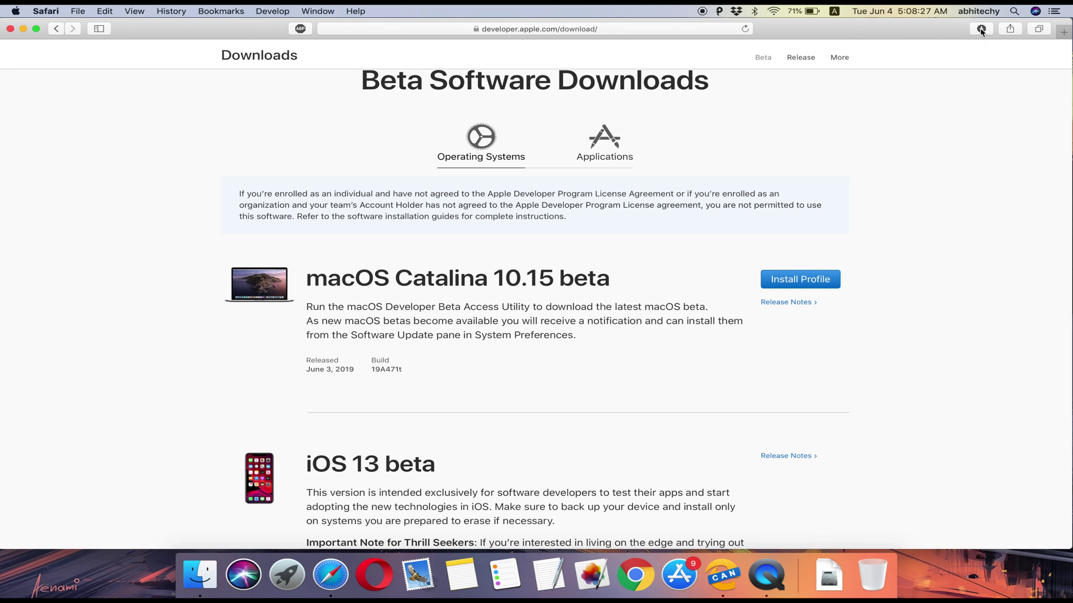
click(981, 28)
click(955, 74)
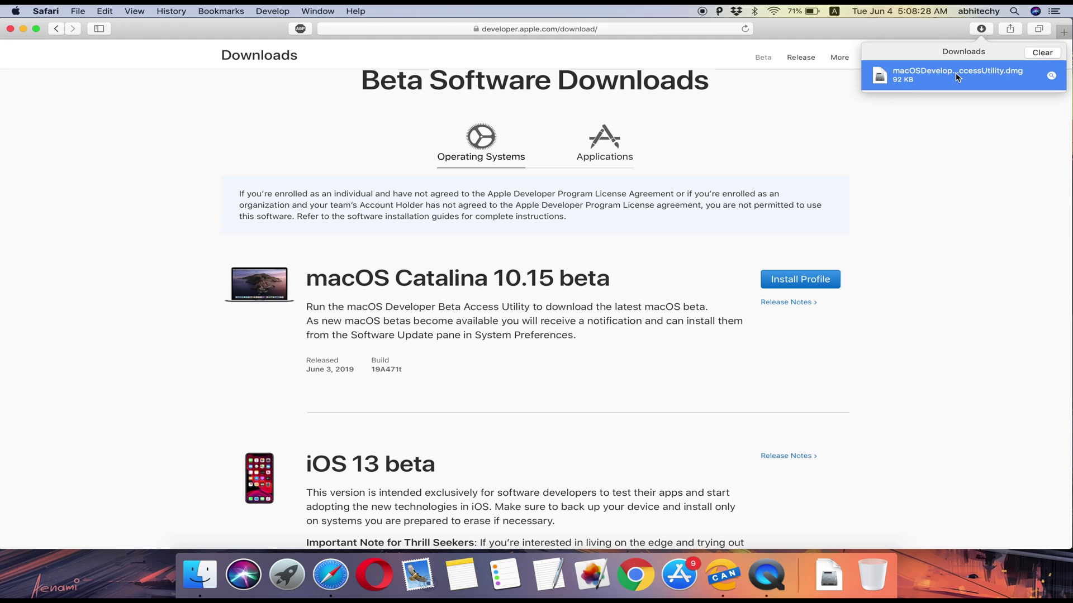
double_click(956, 75)
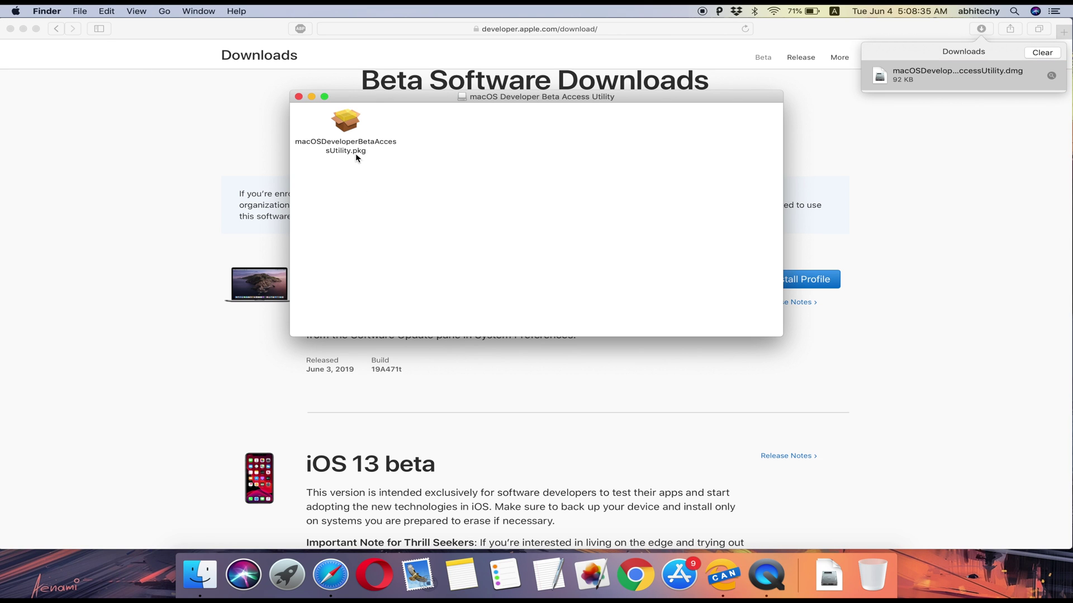
Run macOSDeveloperBetaAccessUtility.pkg, accept its licence and install it on Macintosh HD
double_click(356, 151)
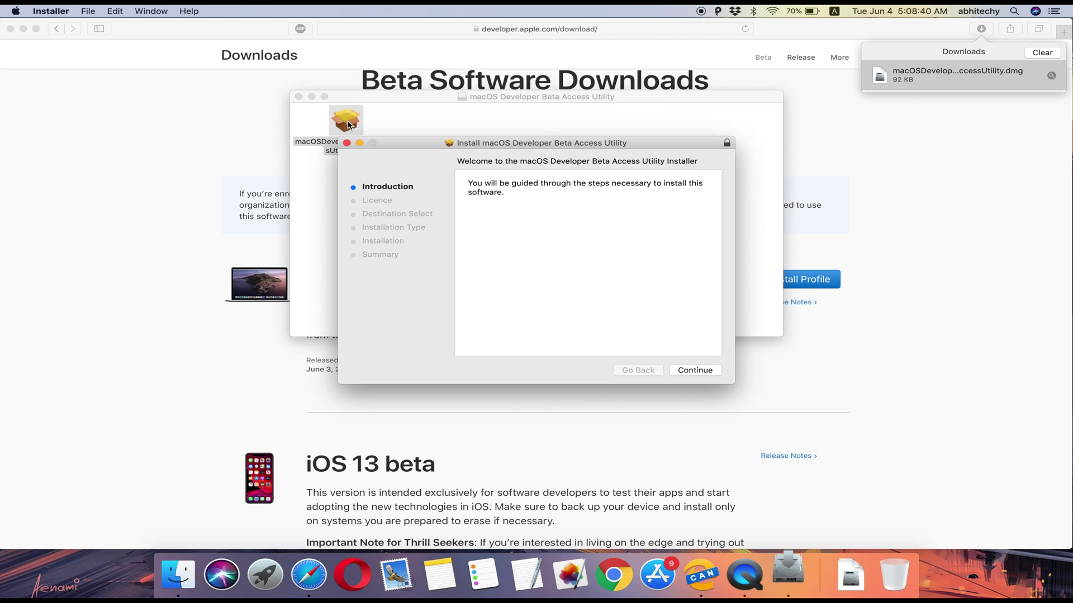
click(706, 372)
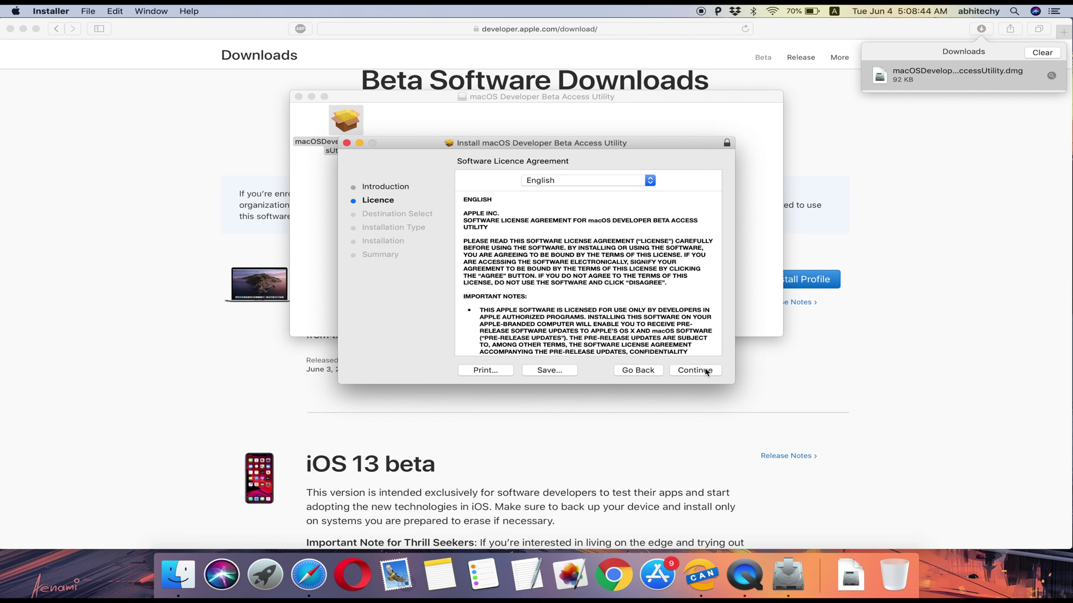
click(706, 372)
click(666, 237)
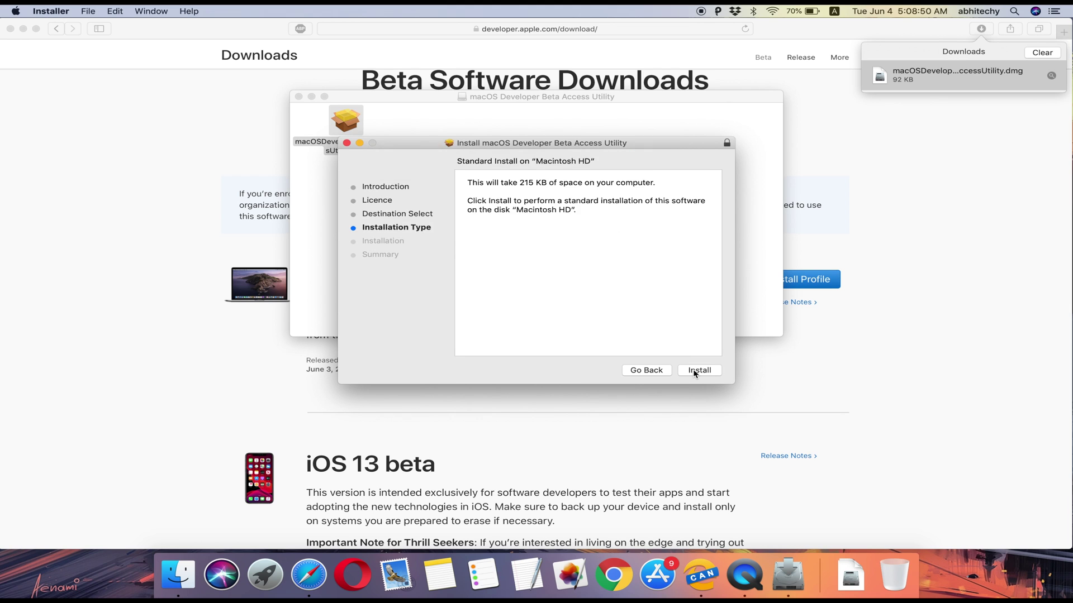
click(696, 371)
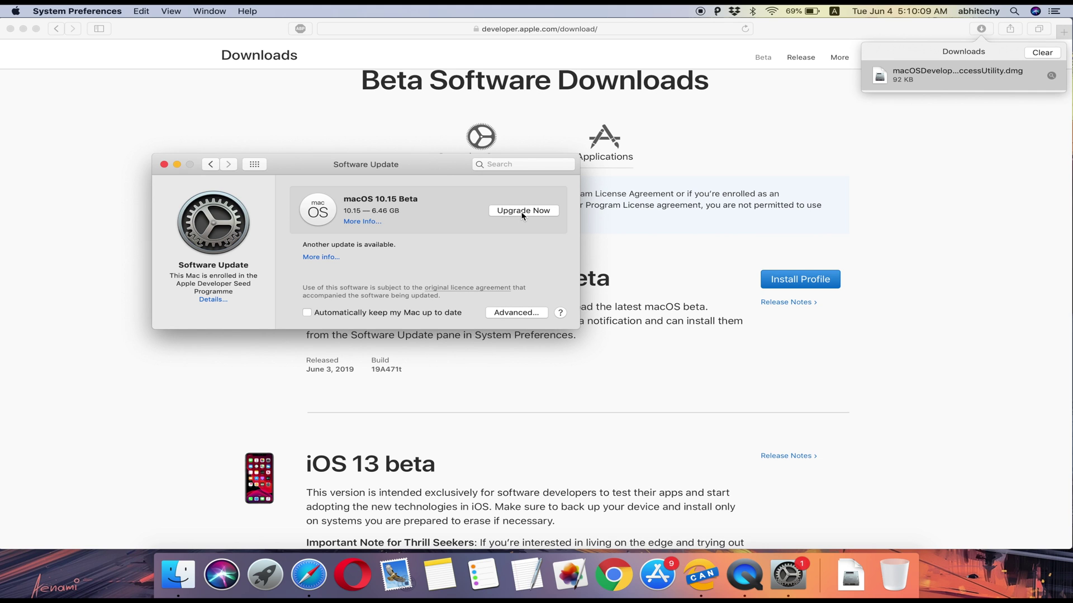
Choose Upgrade Now next to the 6.46 GB macOS 10.15 Beta in Software Update
click(523, 212)
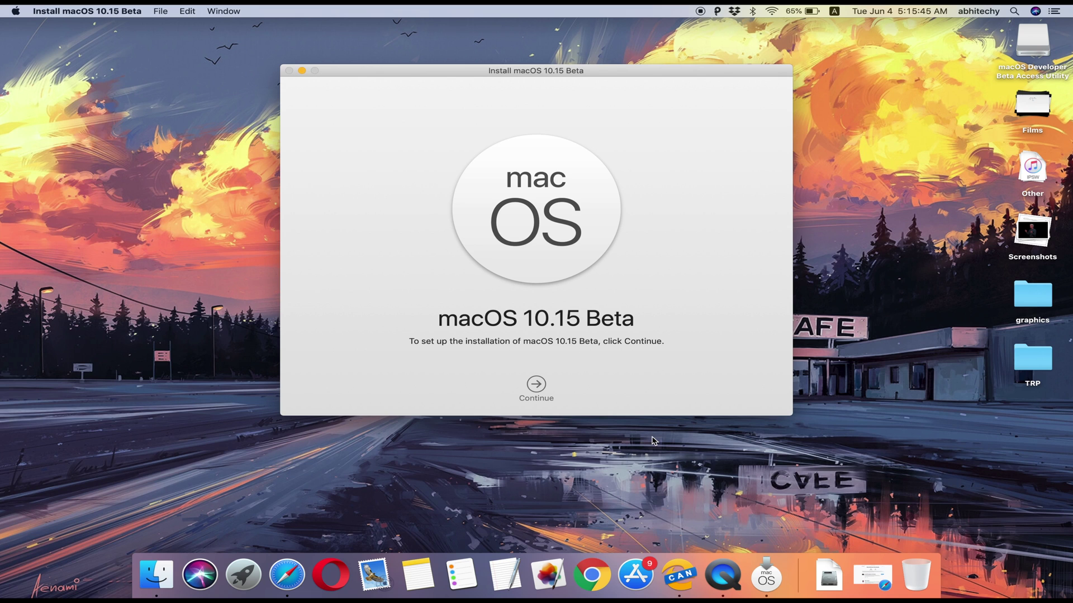
Install macOS 10.15 Beta on Macintosh HD despite battery power, then check About This Mac
click(538, 384)
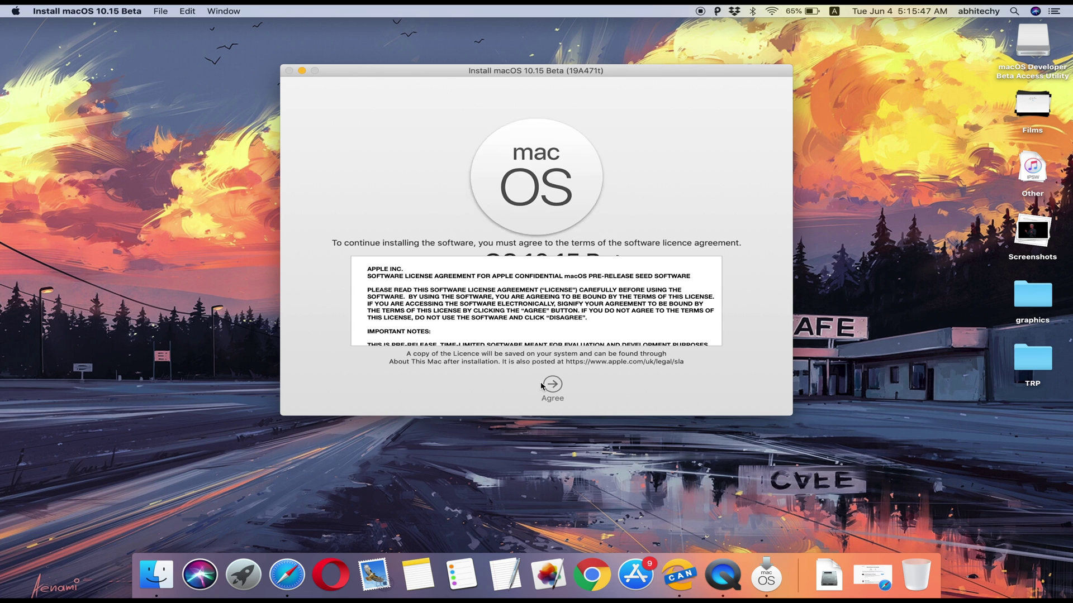
click(566, 386)
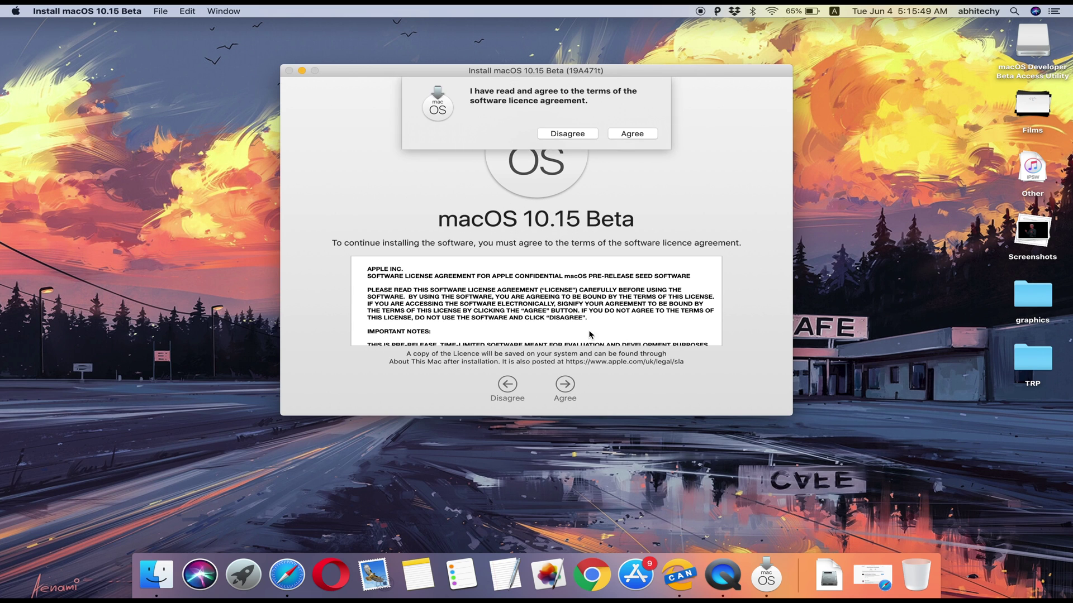
click(638, 134)
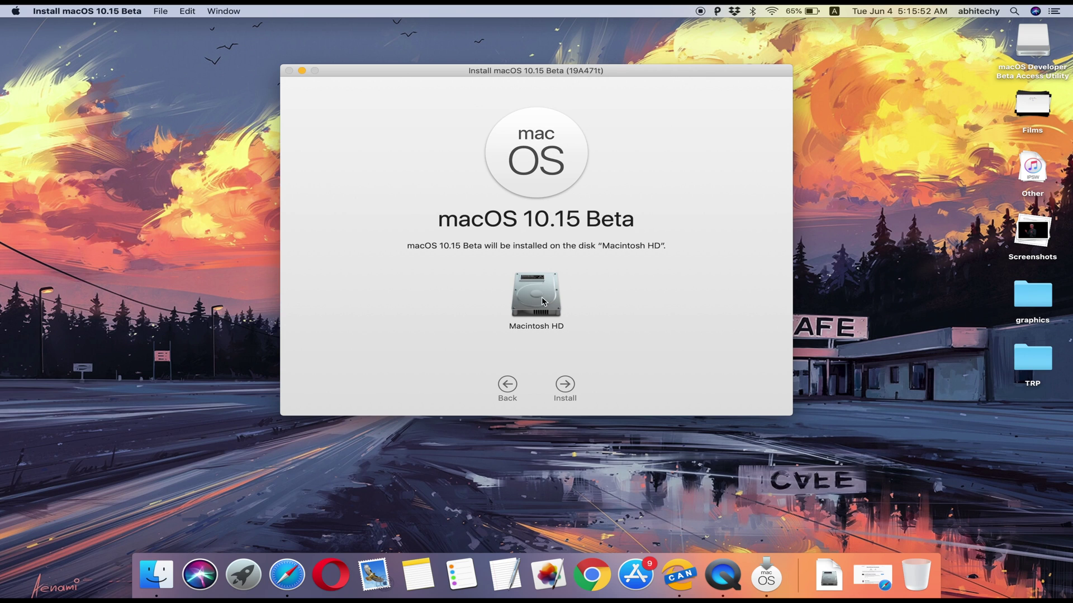
click(565, 384)
click(633, 145)
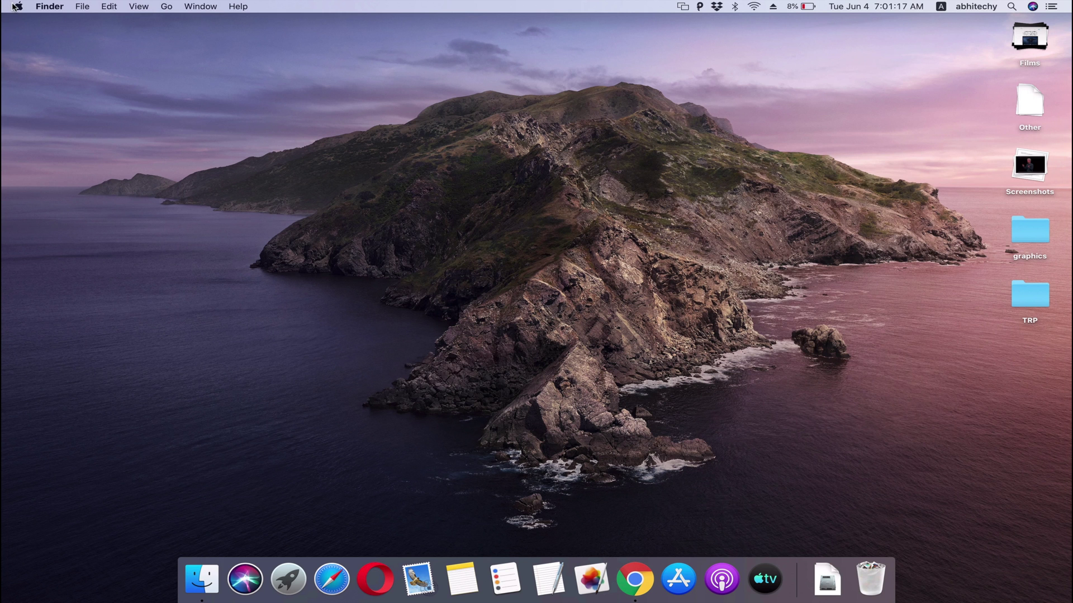
click(13, 6)
click(25, 22)
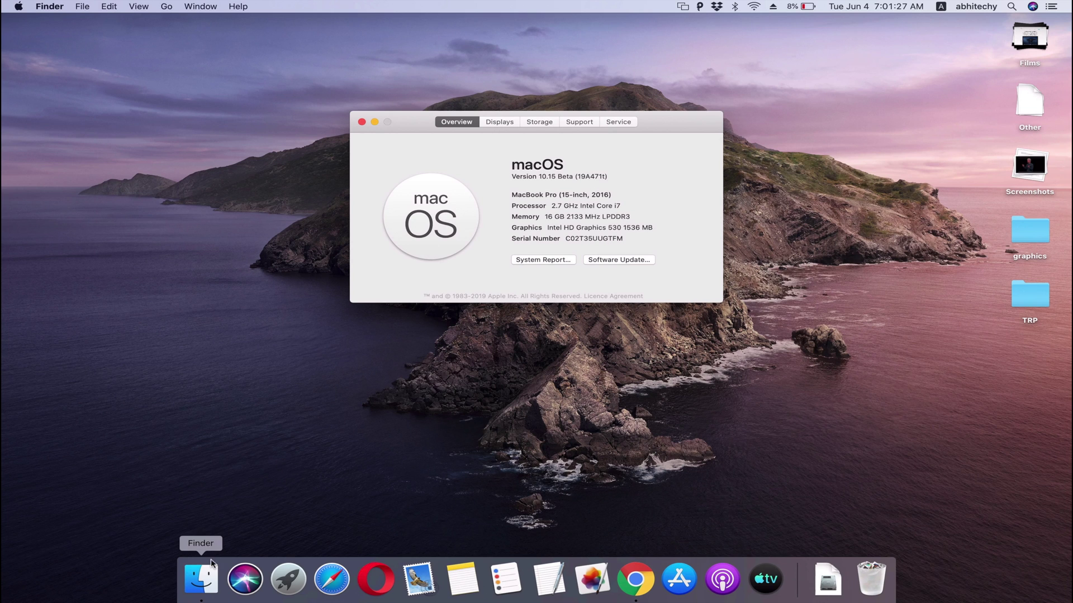
Browse the Launchpad pages and launch System Preferences from there
click(281, 574)
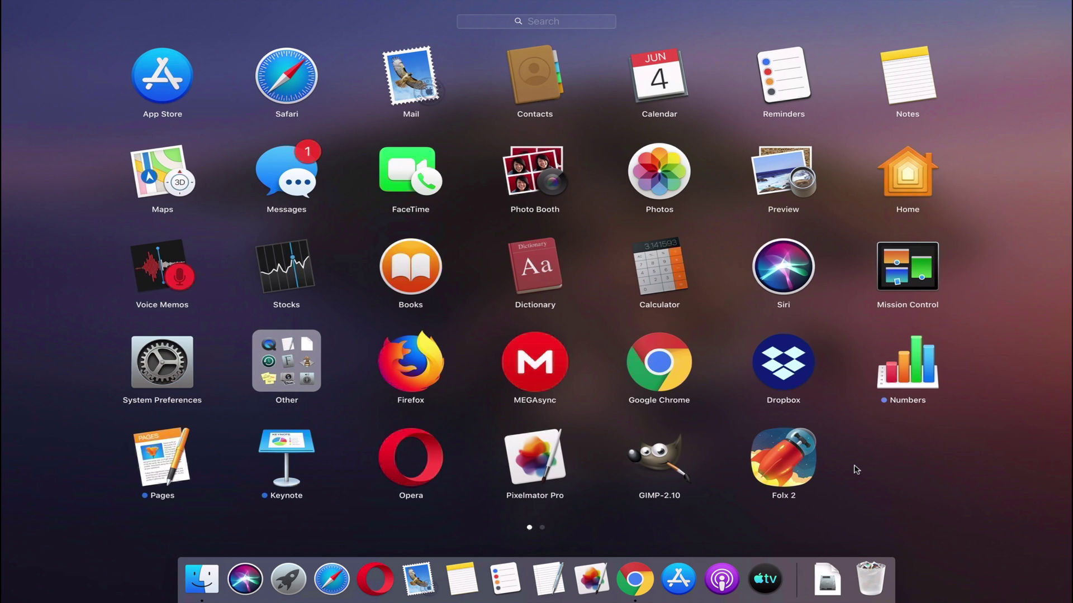
scroll(856, 469, right, 3)
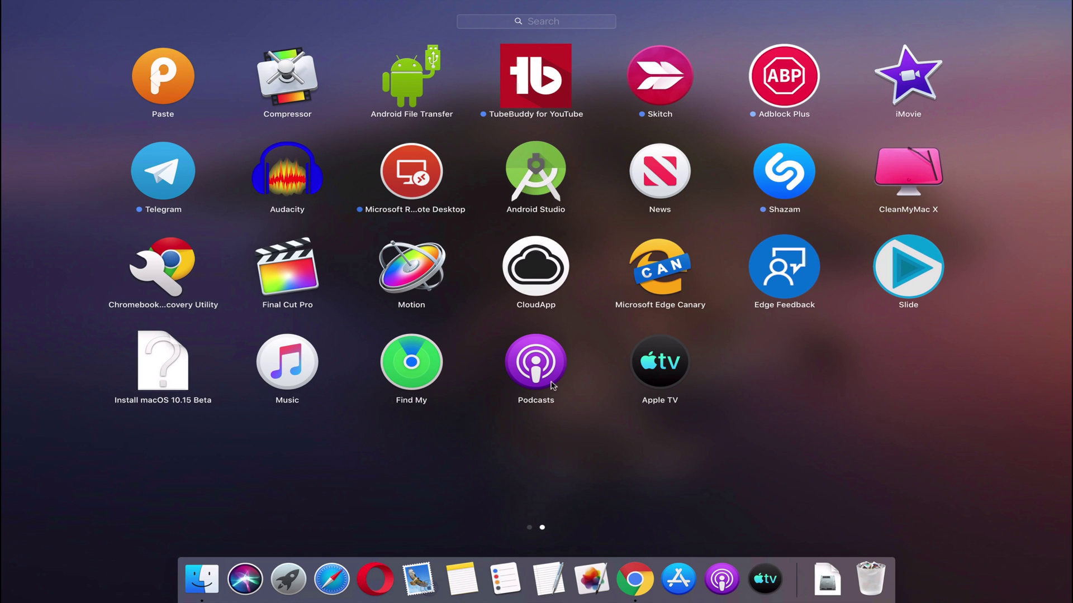
scroll(566, 416, left, 3)
click(166, 376)
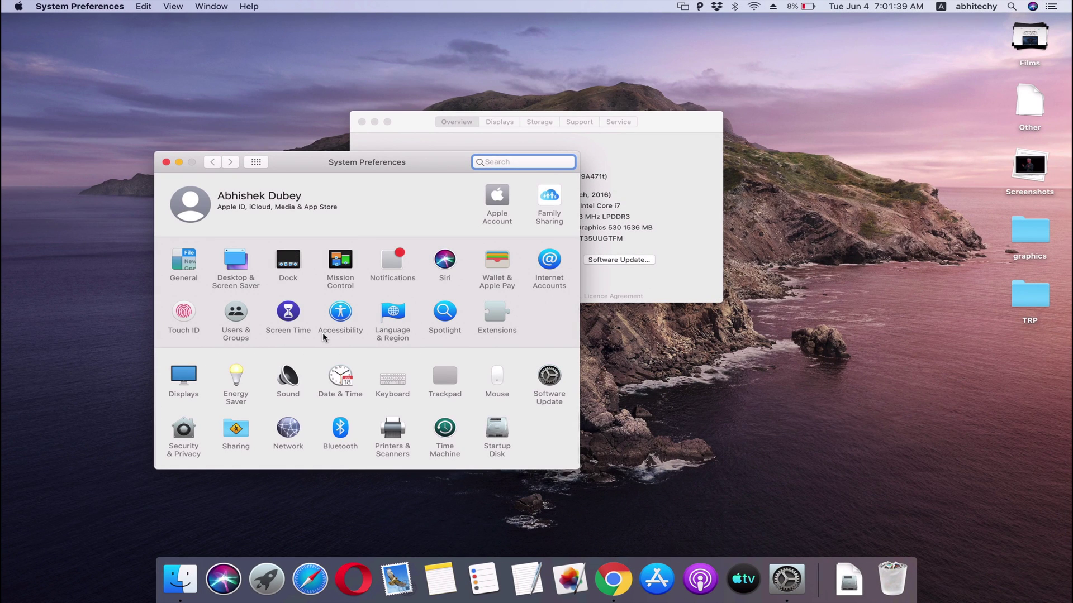
Glance at the Screen Time and General panes, then open Software Update to check for updates
click(288, 312)
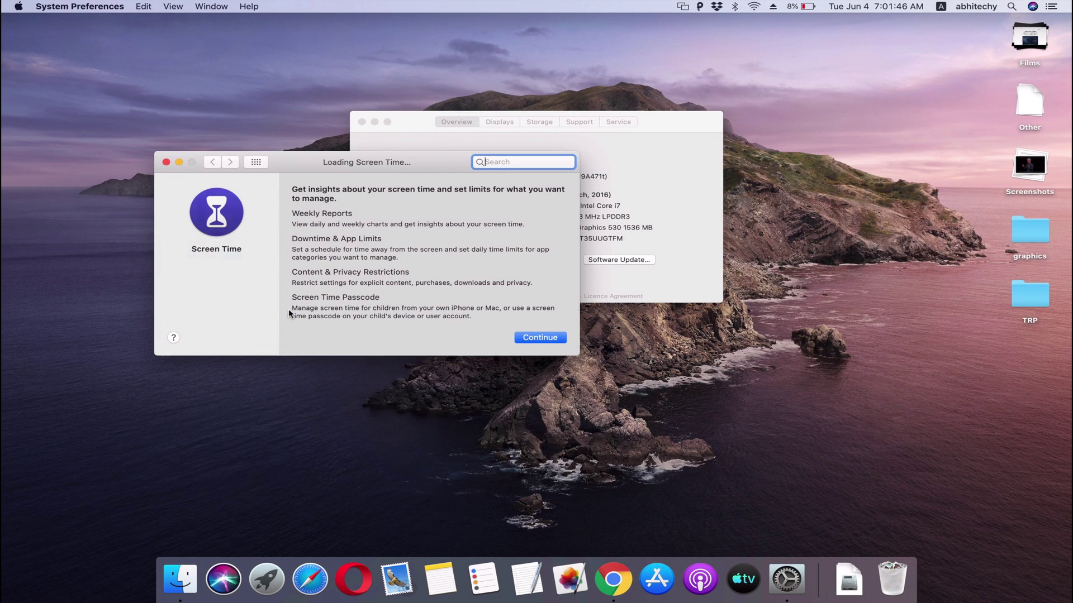
click(212, 162)
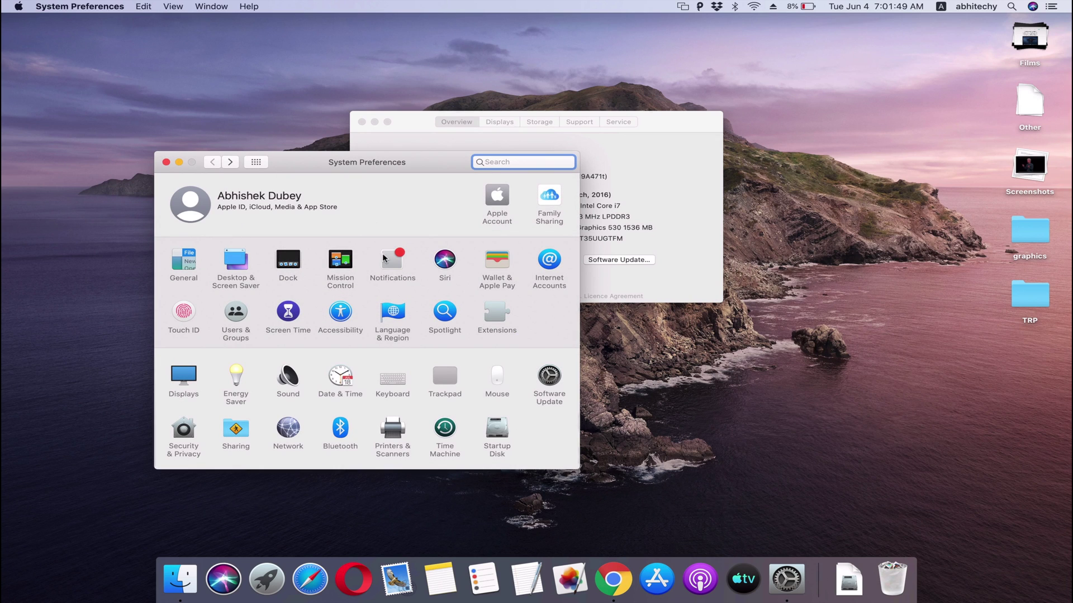
click(193, 264)
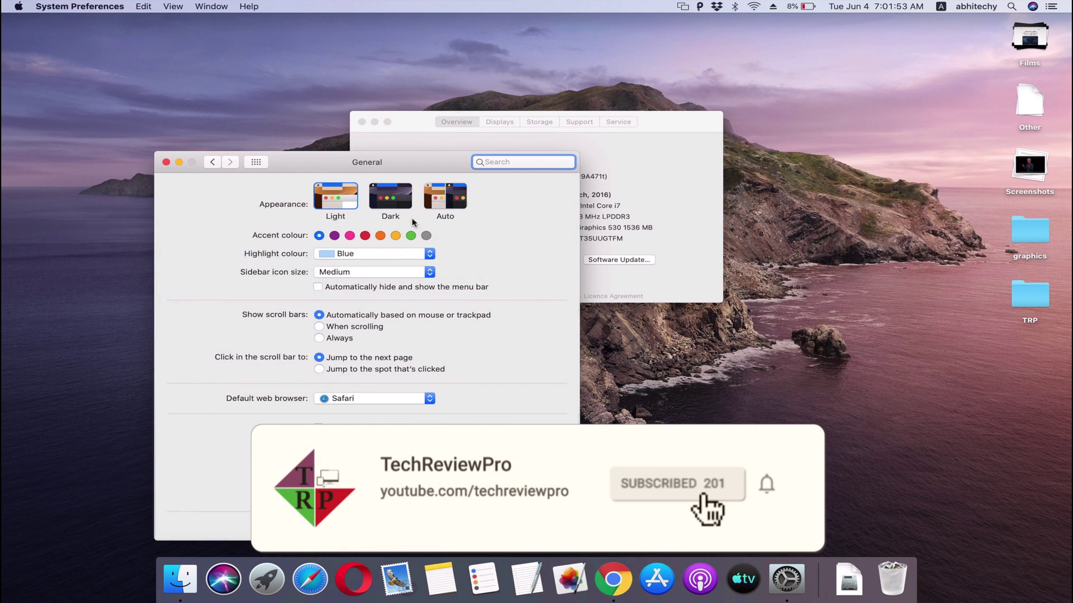
click(212, 162)
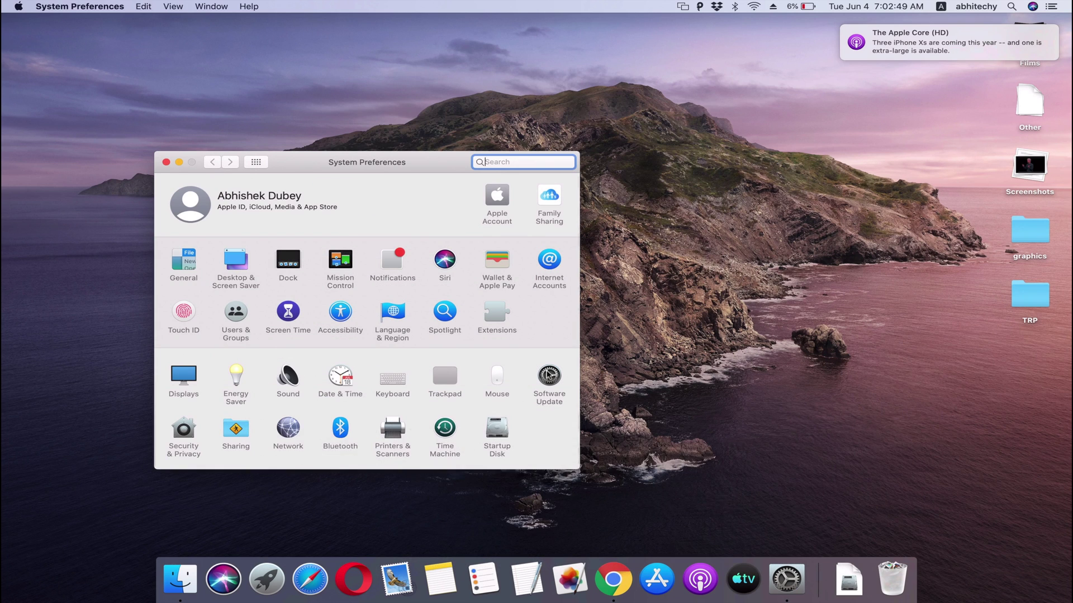
click(185, 376)
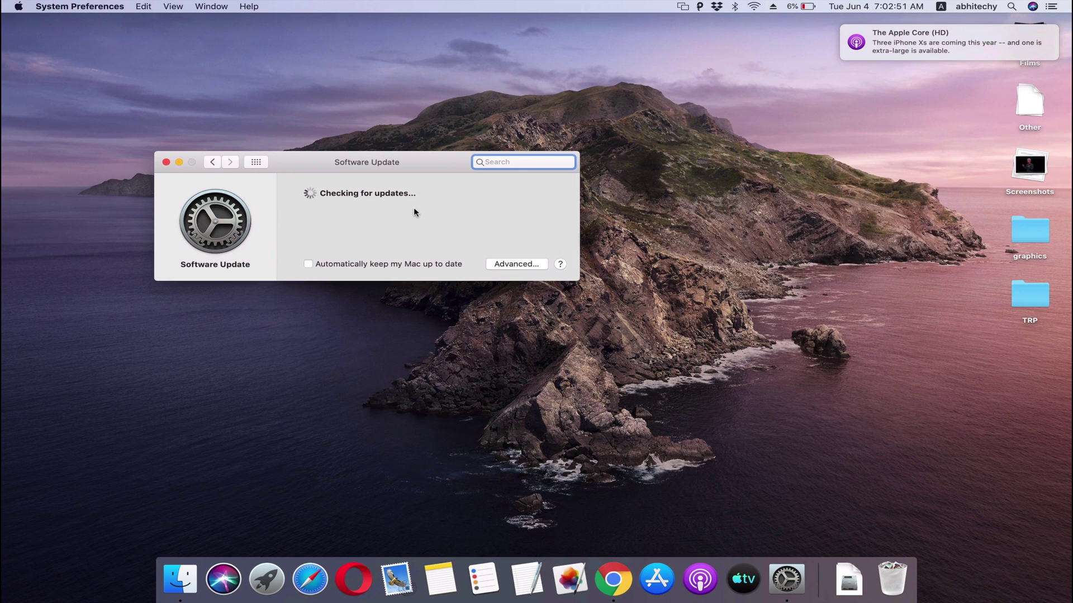